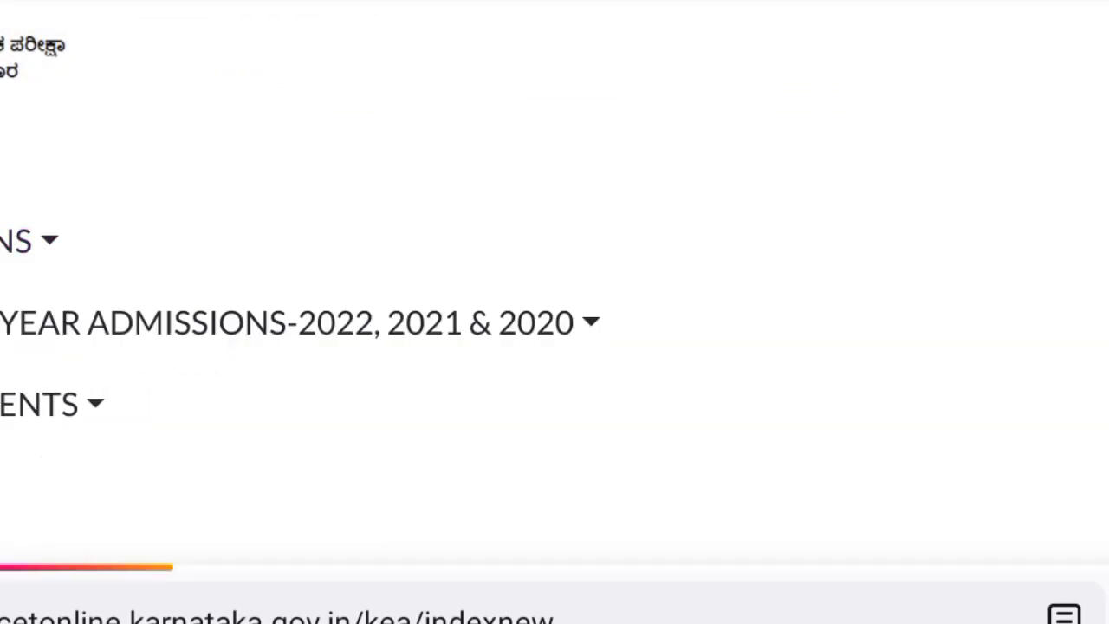
scroll(554, 347, down, 3)
scroll(554, 347, down, 3)
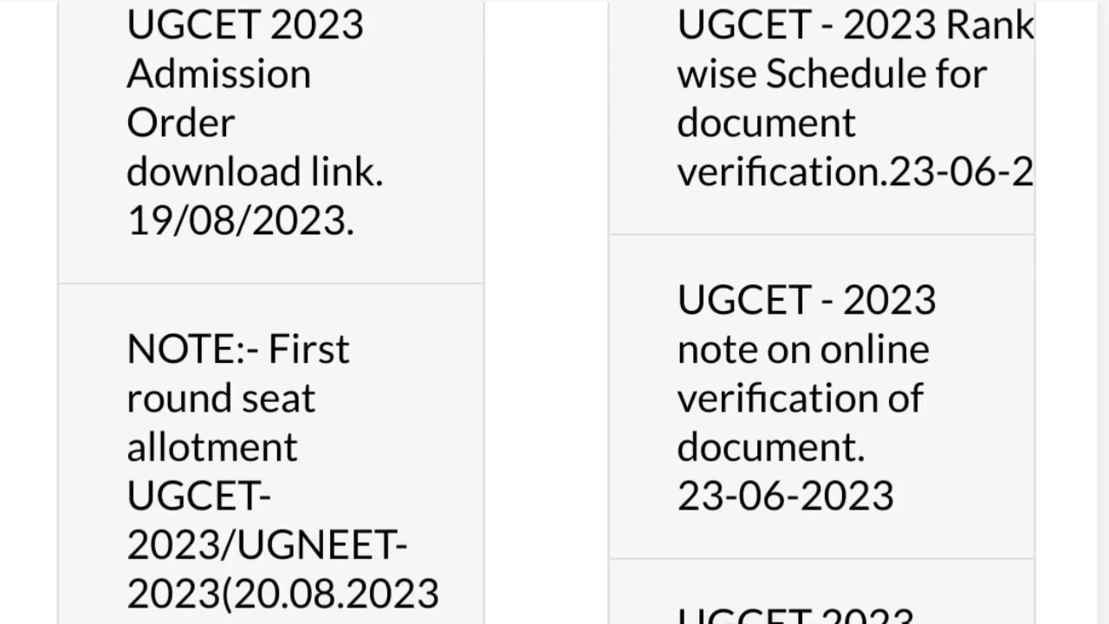
scroll(554, 346, down, 1)
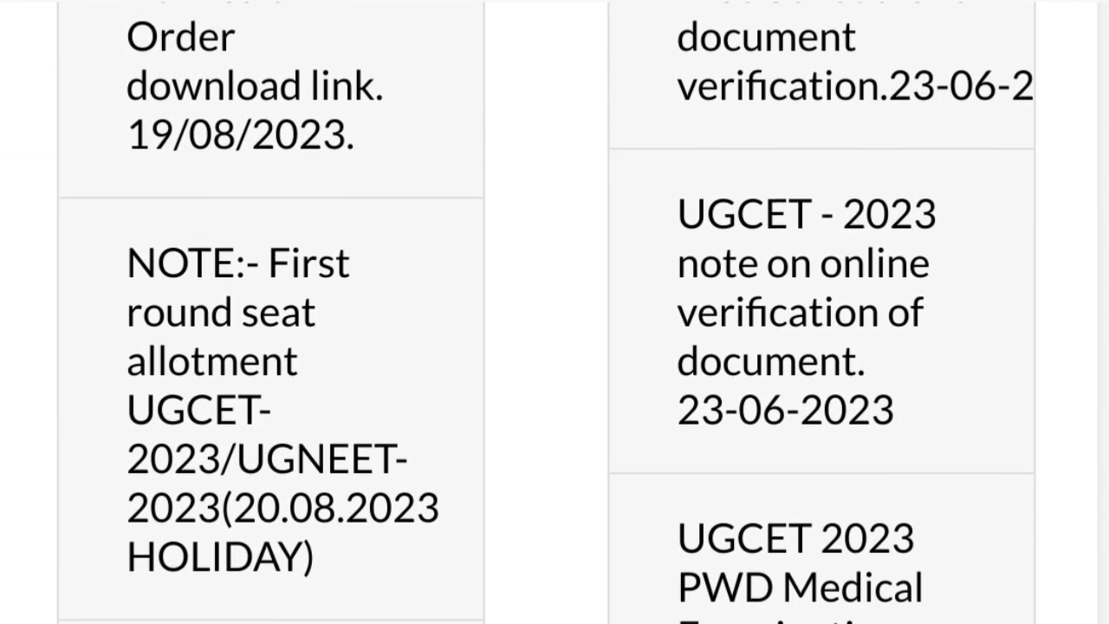
scroll(554, 346, down, 3)
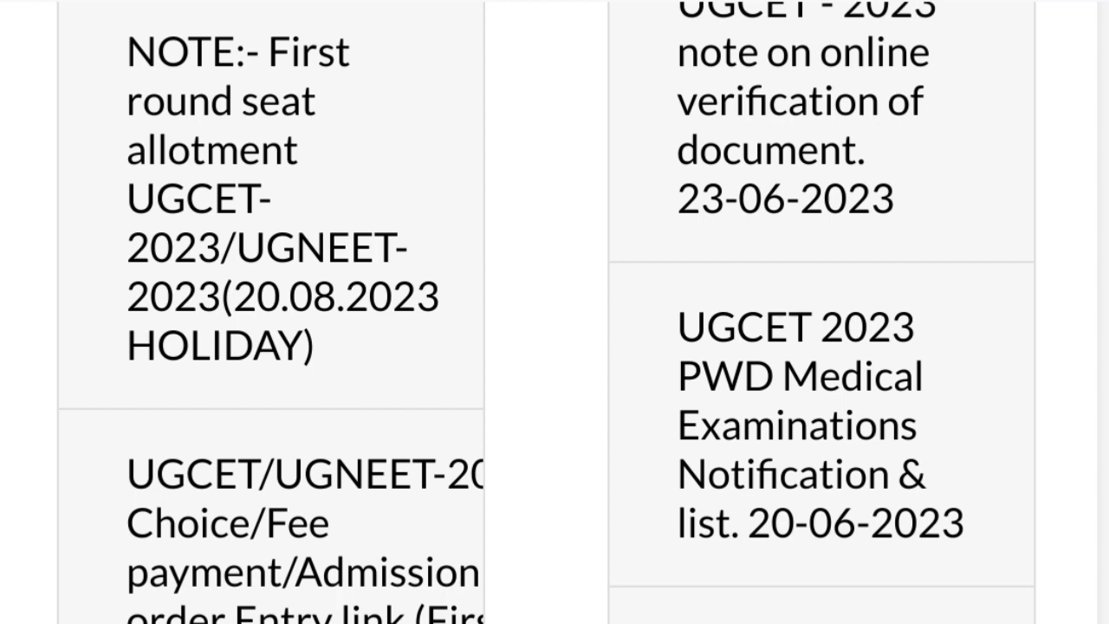
scroll(554, 347, up, 5)
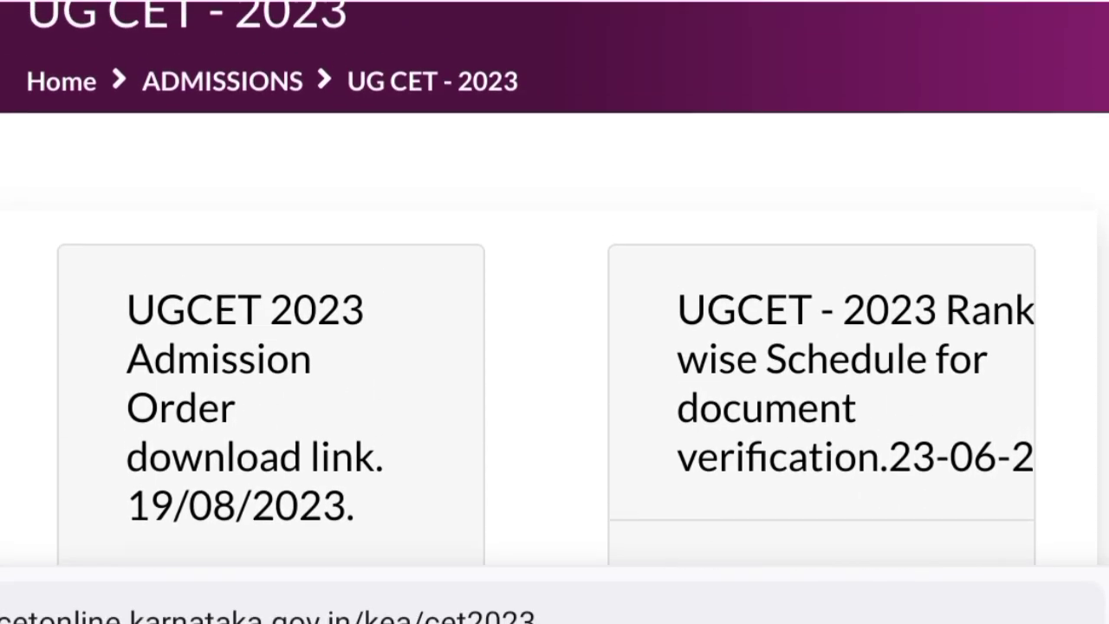
scroll(555, 347, up, 2)
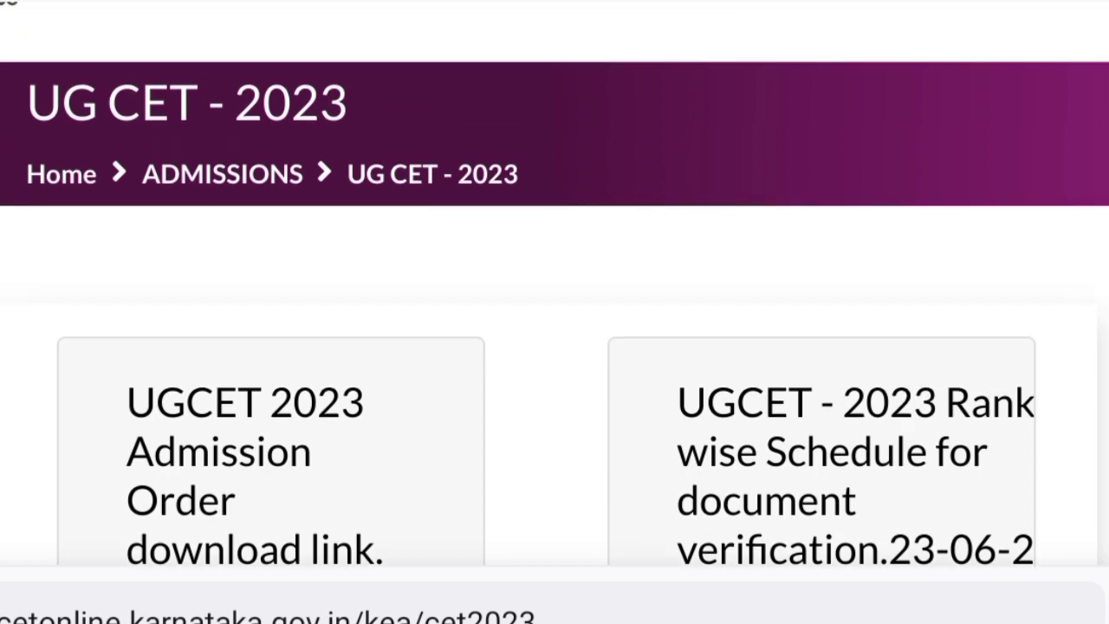
scroll(555, 346, down, 5)
scroll(555, 346, down, 3)
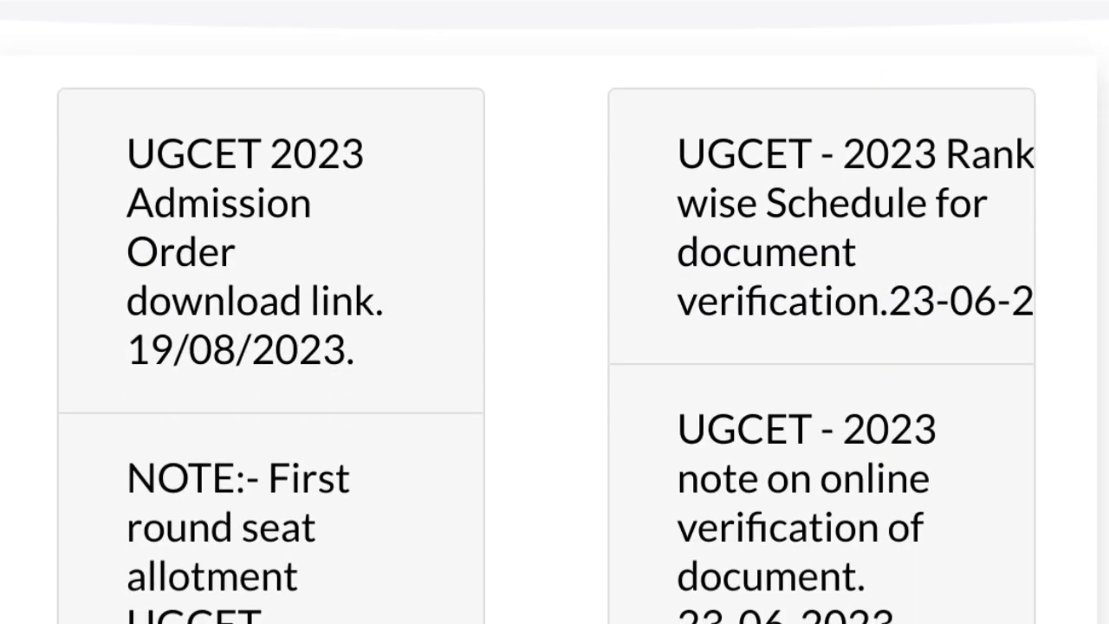
scroll(554, 347, down, 3)
scroll(555, 346, down, 3)
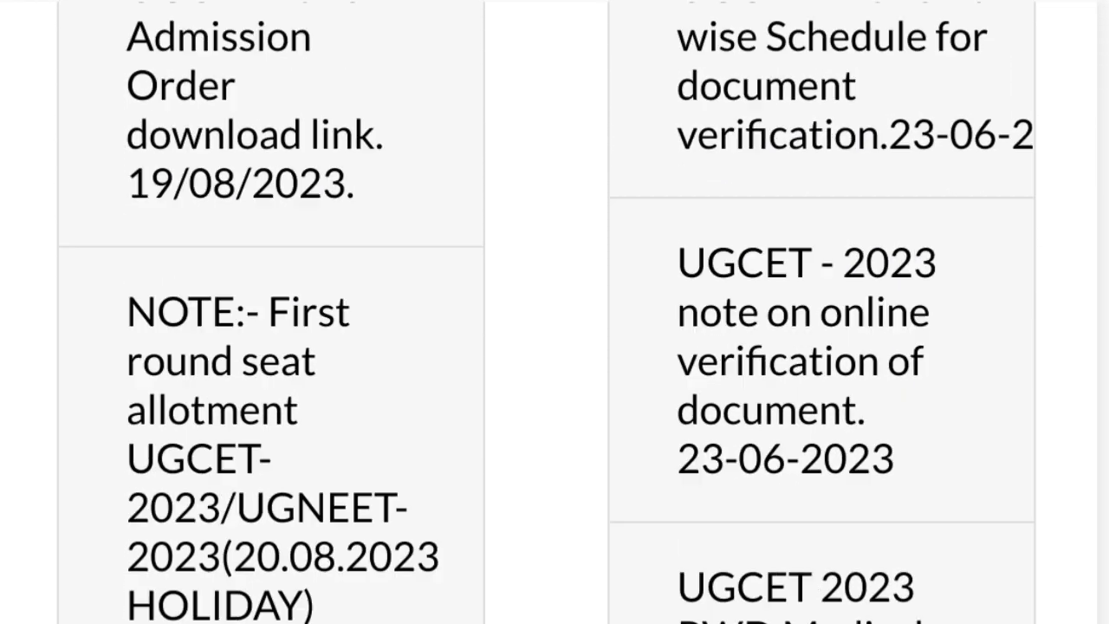
scroll(555, 346, down, 3)
scroll(555, 347, down, 1)
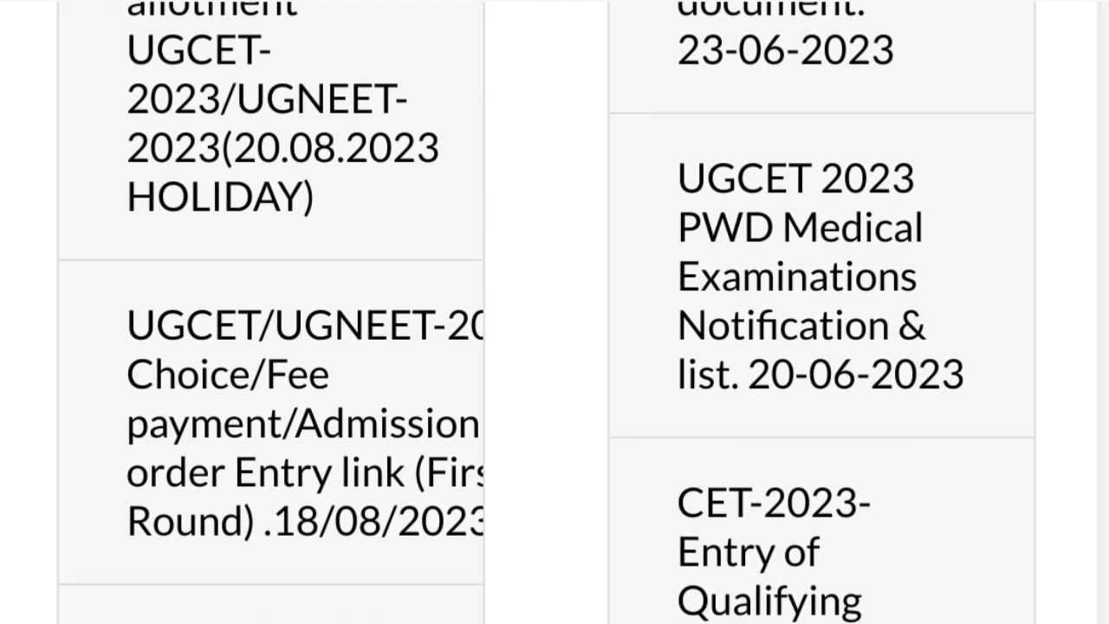
scroll(554, 346, up, 3)
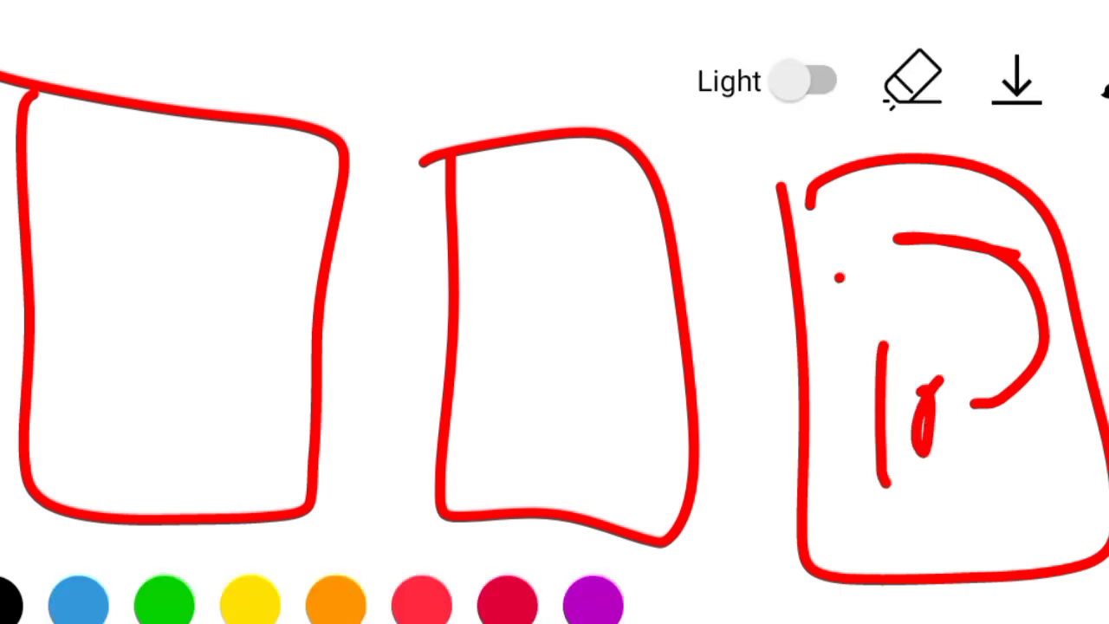
Fill the third red column with a vertical stroke, top numbers, a small mark and diagonal lines.
drag(1064, 412, 1050, 524)
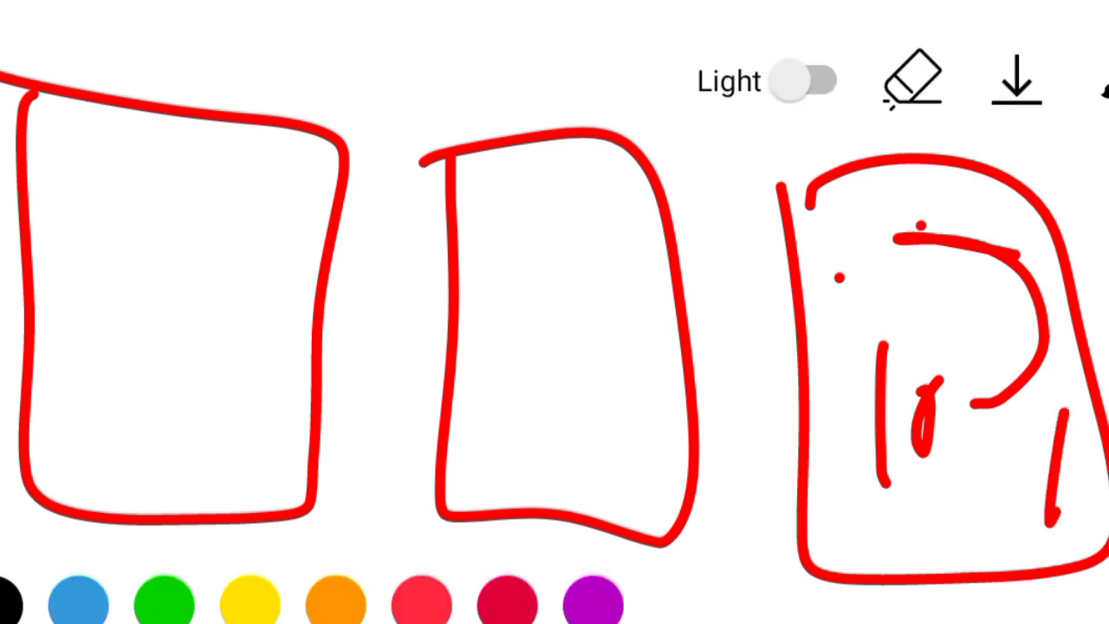
drag(874, 198, 874, 251)
drag(901, 190, 962, 230)
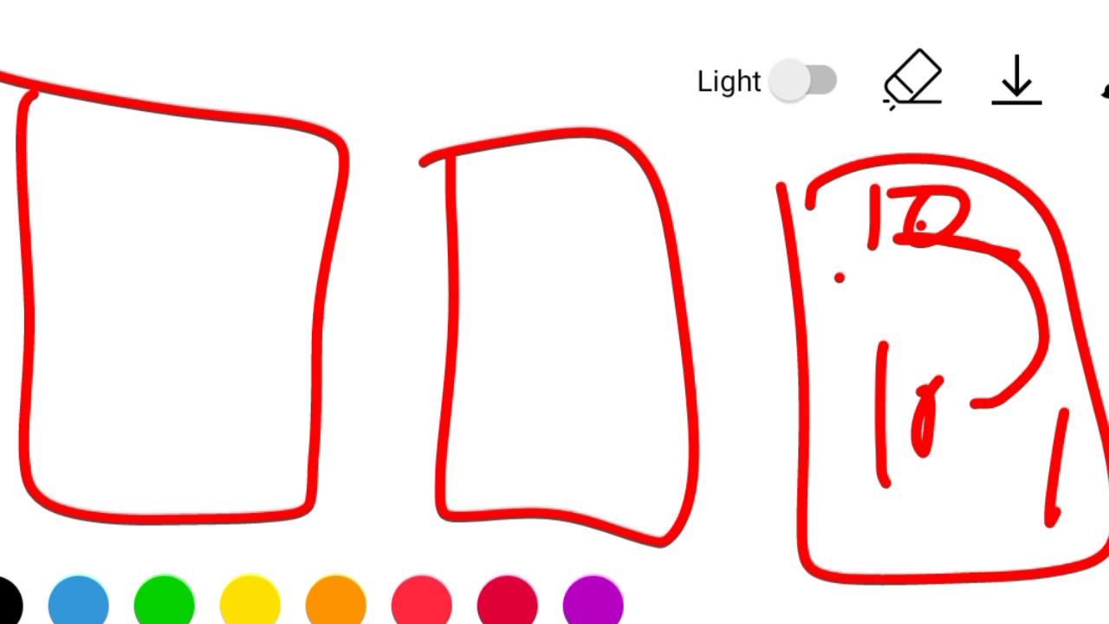
drag(1083, 520, 1107, 501)
drag(934, 319, 1107, 252)
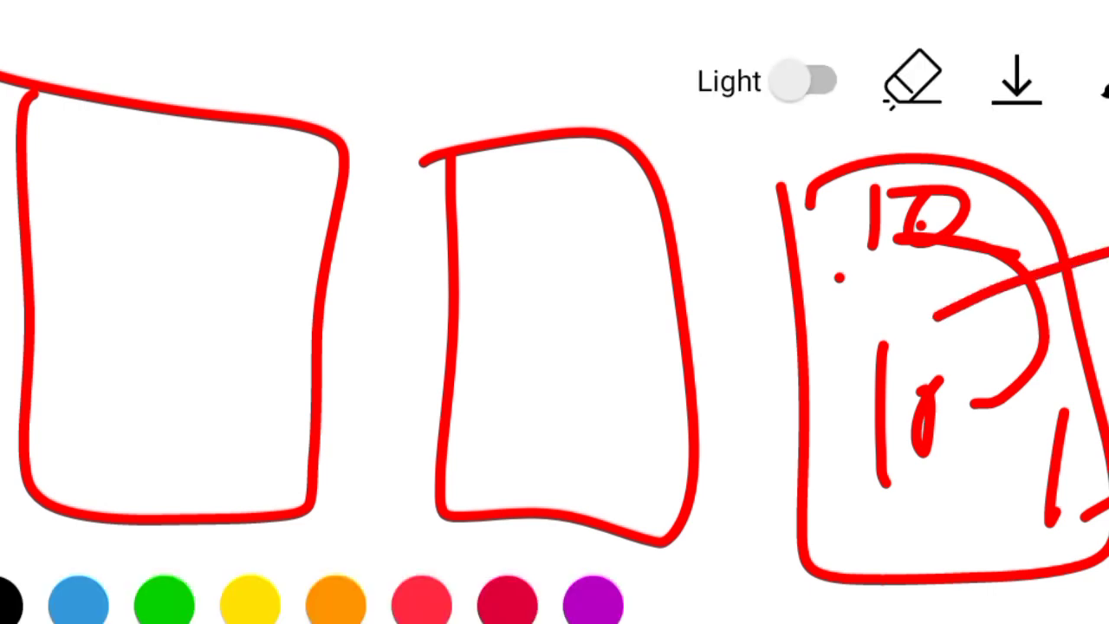
drag(1091, 182, 1107, 225)
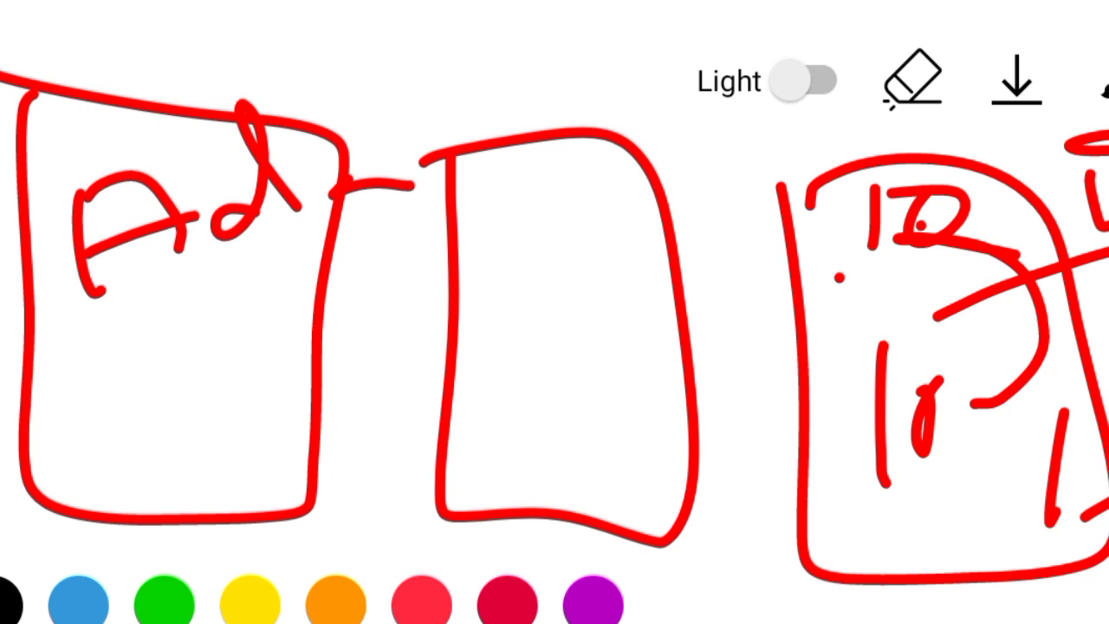
Scribble letters in the first box, draw a long bottom line, then erase the whole canvas.
drag(143, 322, 1104, 554)
drag(801, 591, 1105, 606)
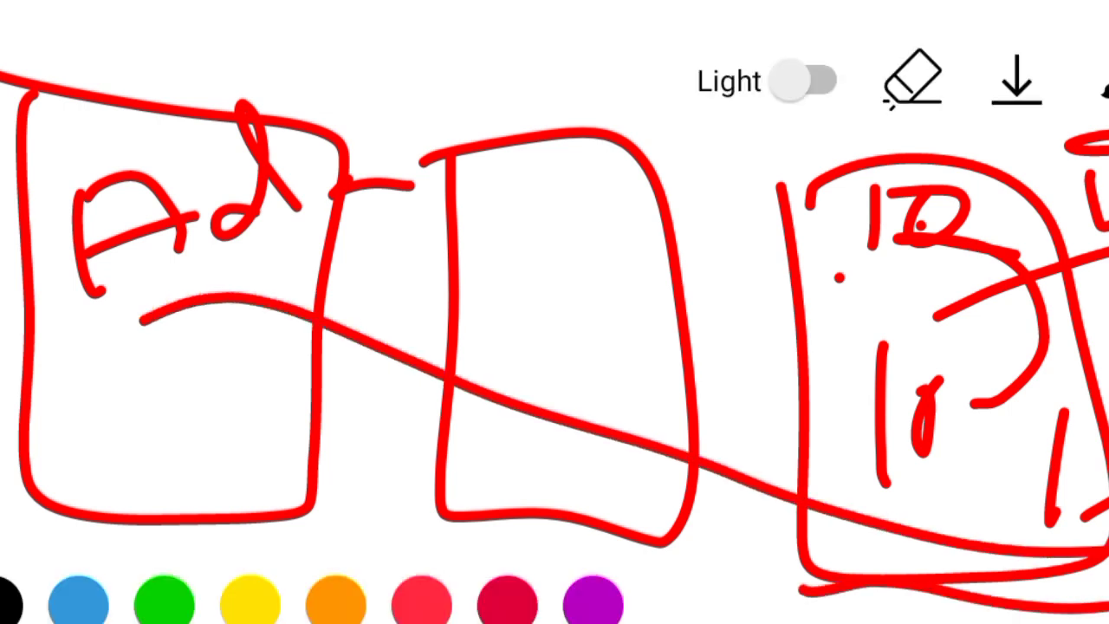
click(912, 79)
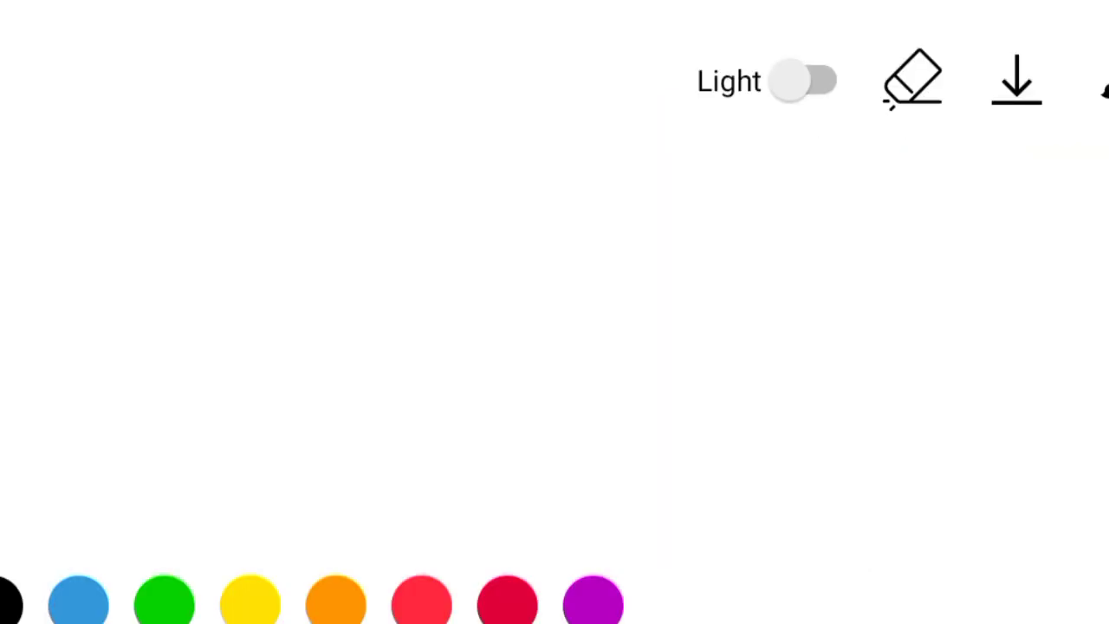
Draw a red vertical line down the left side of the blank canvas.
drag(166, 102, 151, 520)
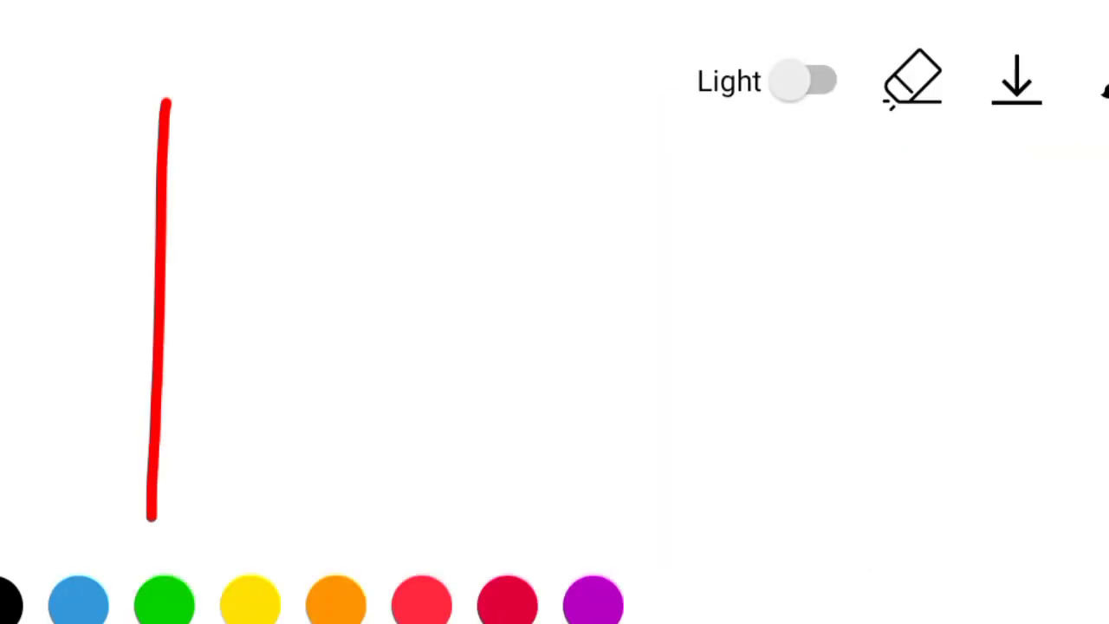